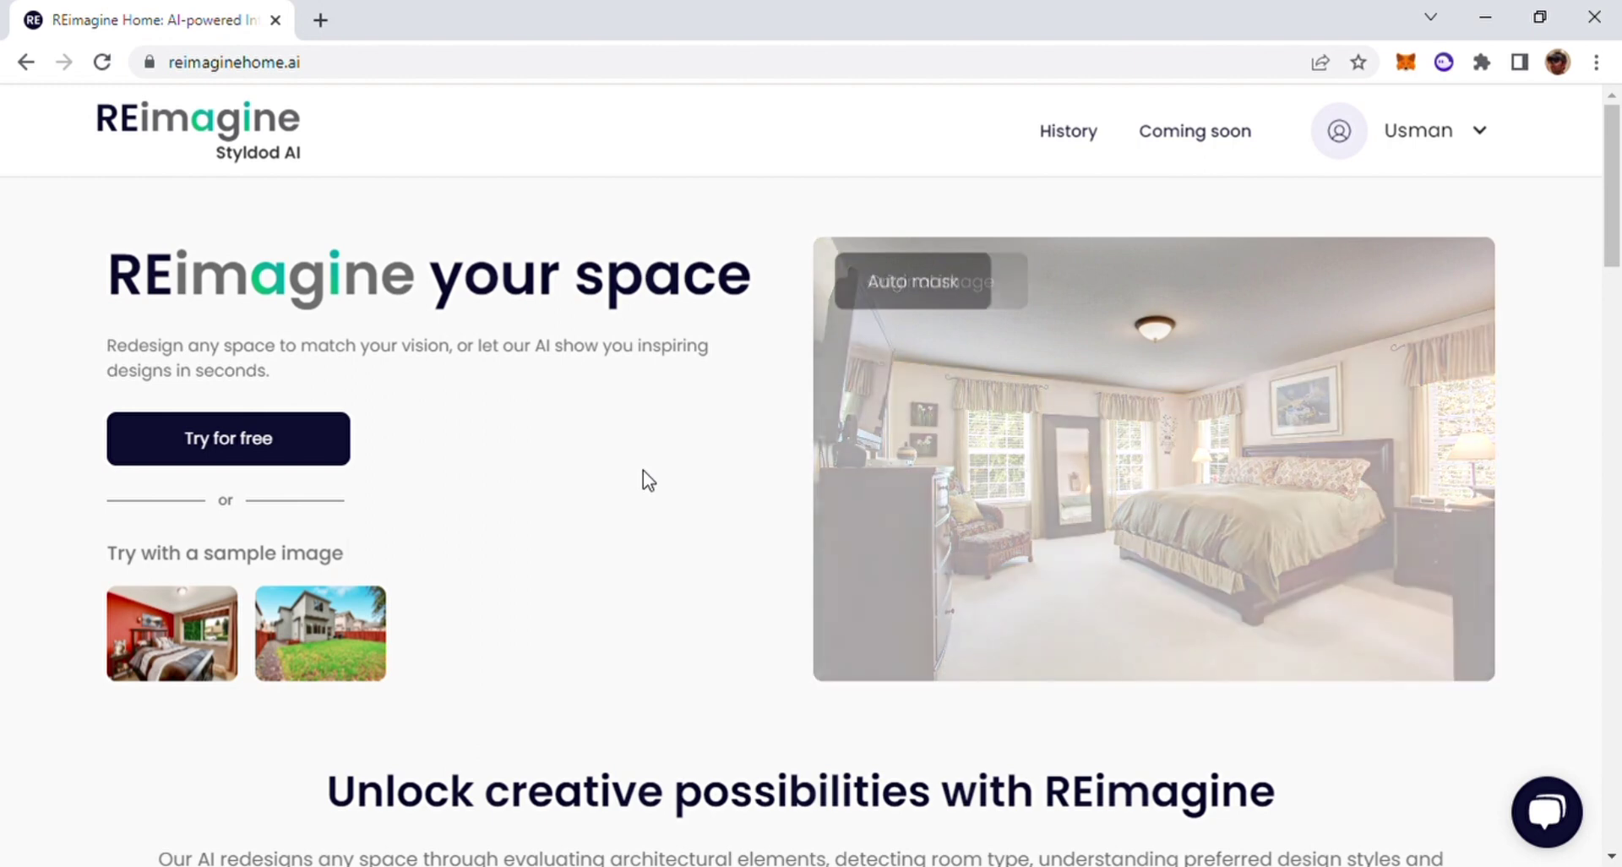
# Upload the brick-walled lounge photo and accept it in upright orientation.
pyautogui.click(304, 445)
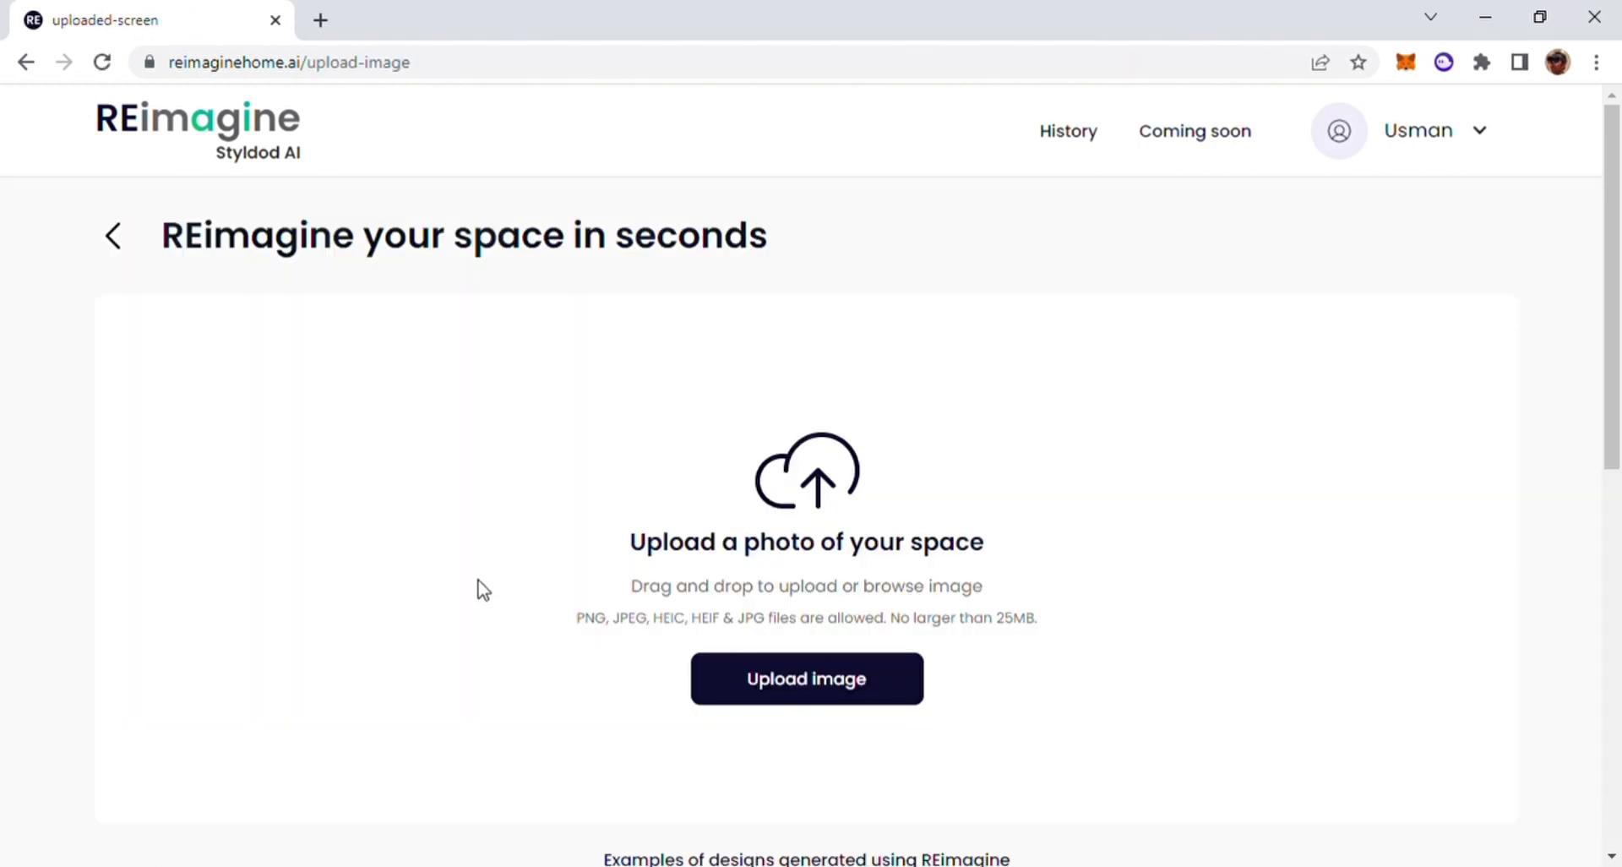
pyautogui.click(797, 680)
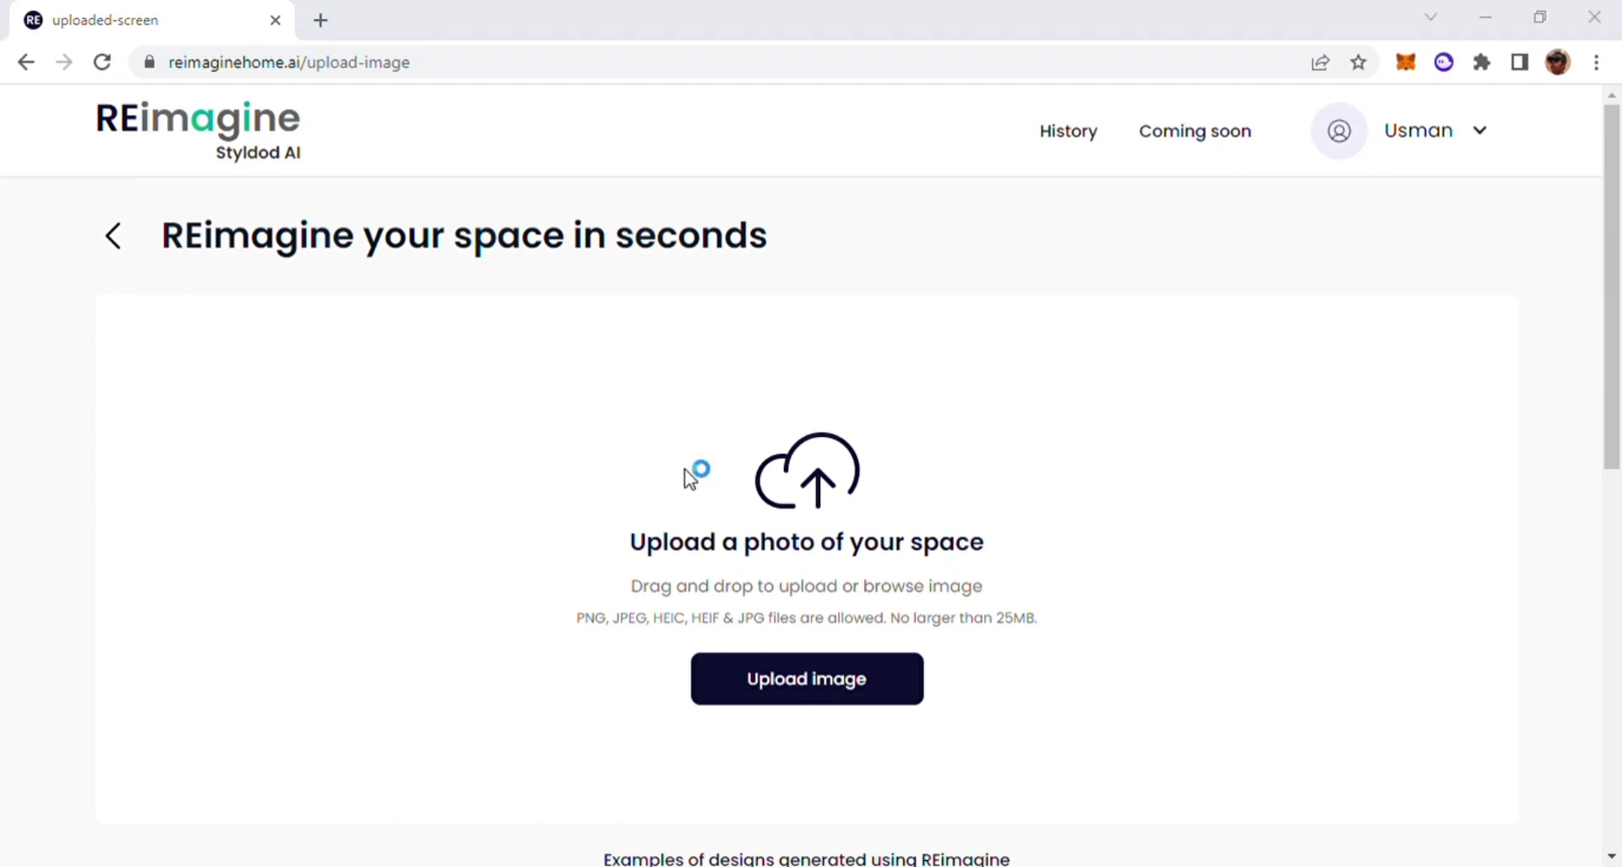
pyautogui.doubleClick(290, 207)
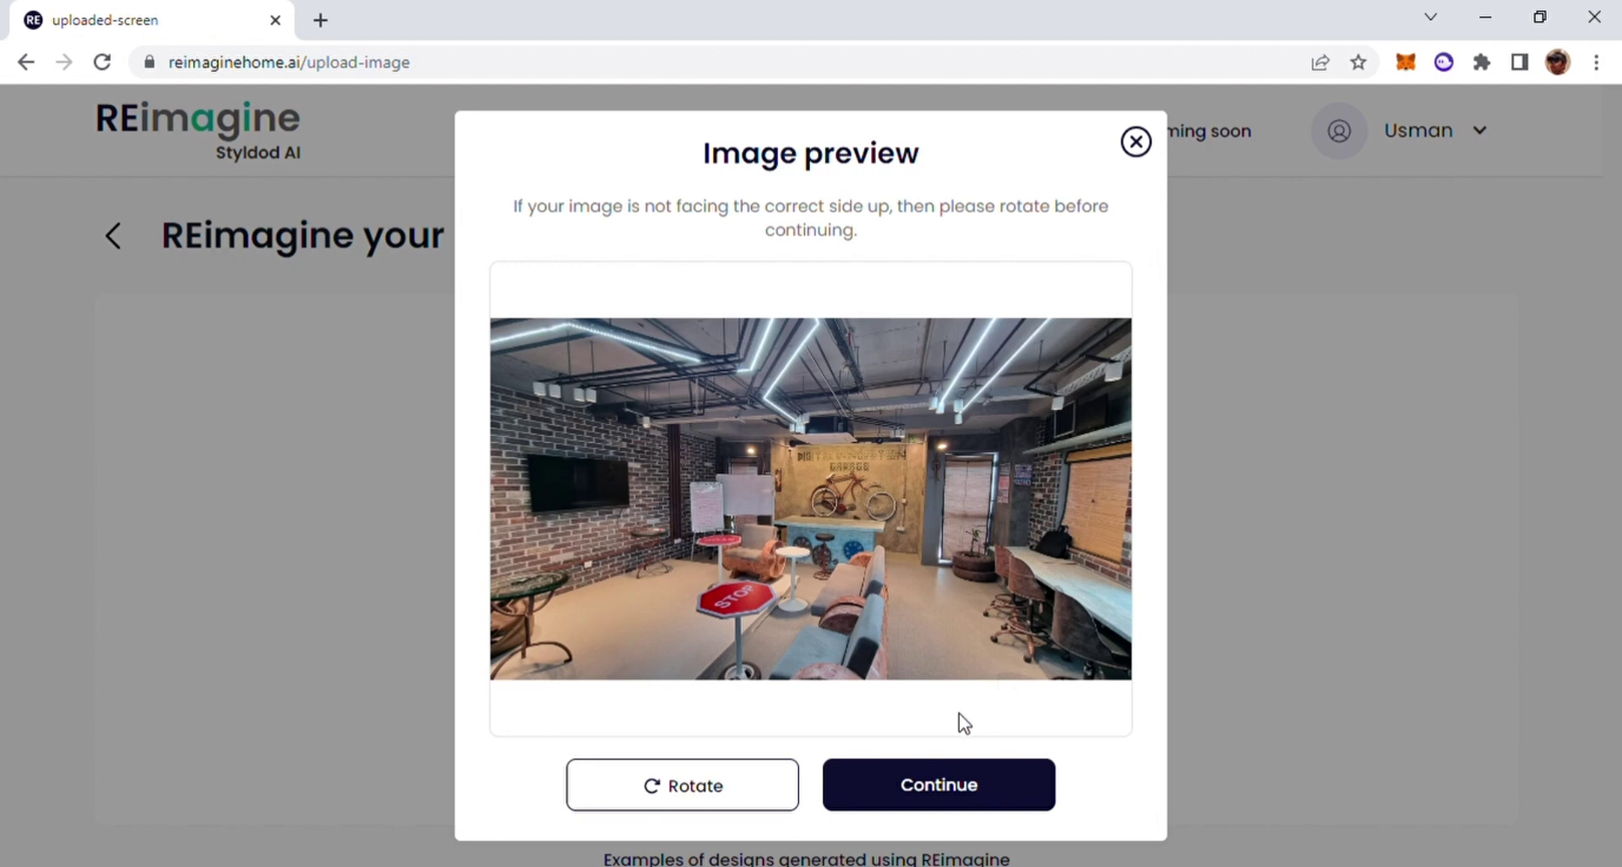
pyautogui.click(905, 785)
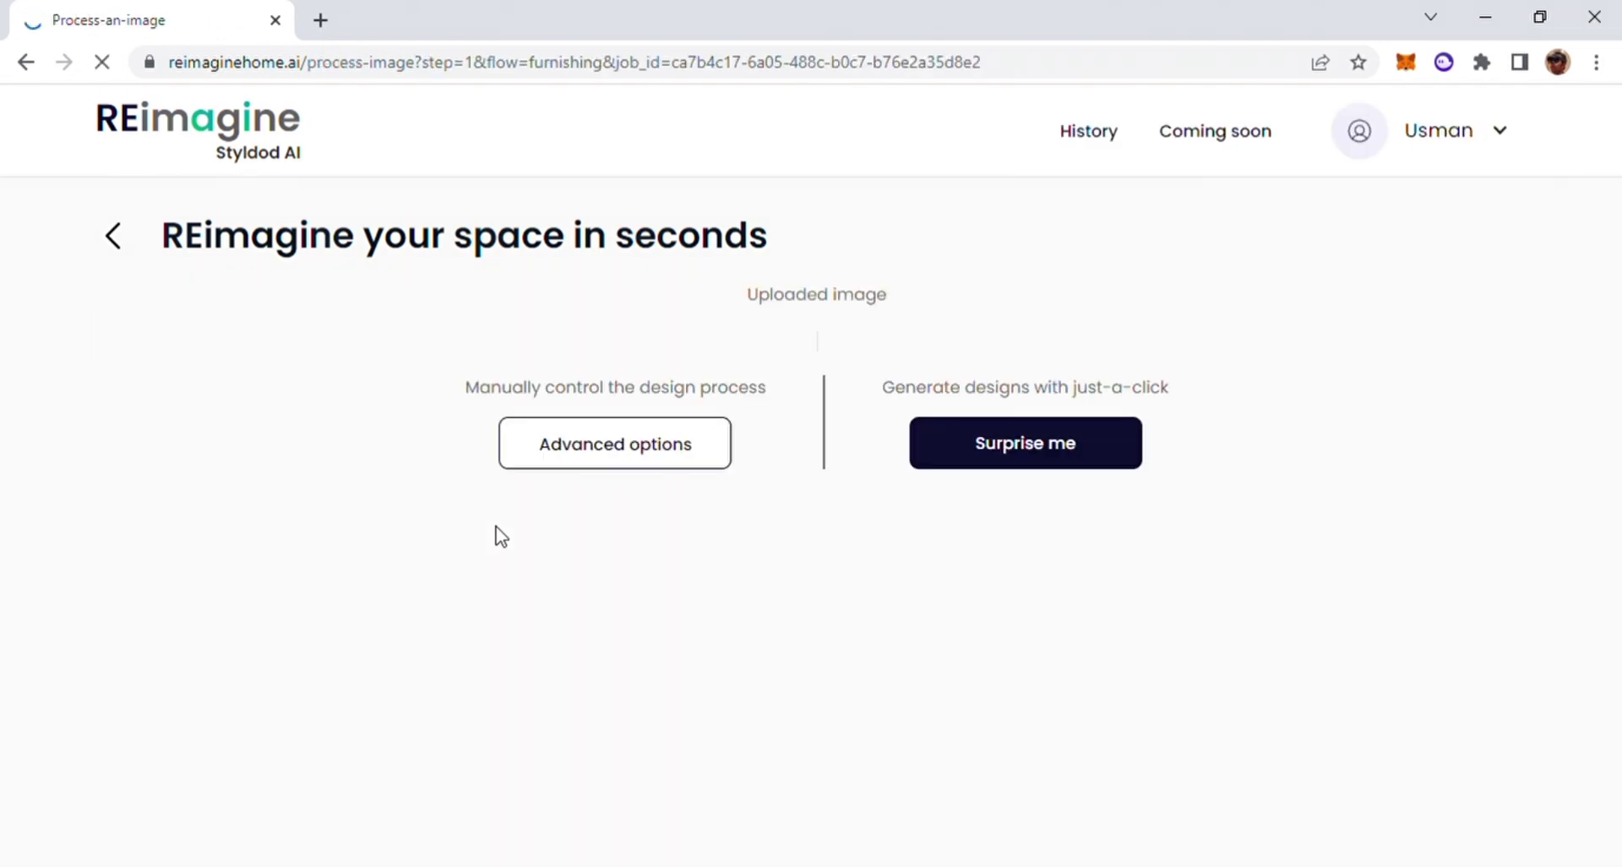
# Scroll down to view the uploaded lounge photo with the Advanced options and Surprise me buttons.
pyautogui.scroll(-1, 847, 781)
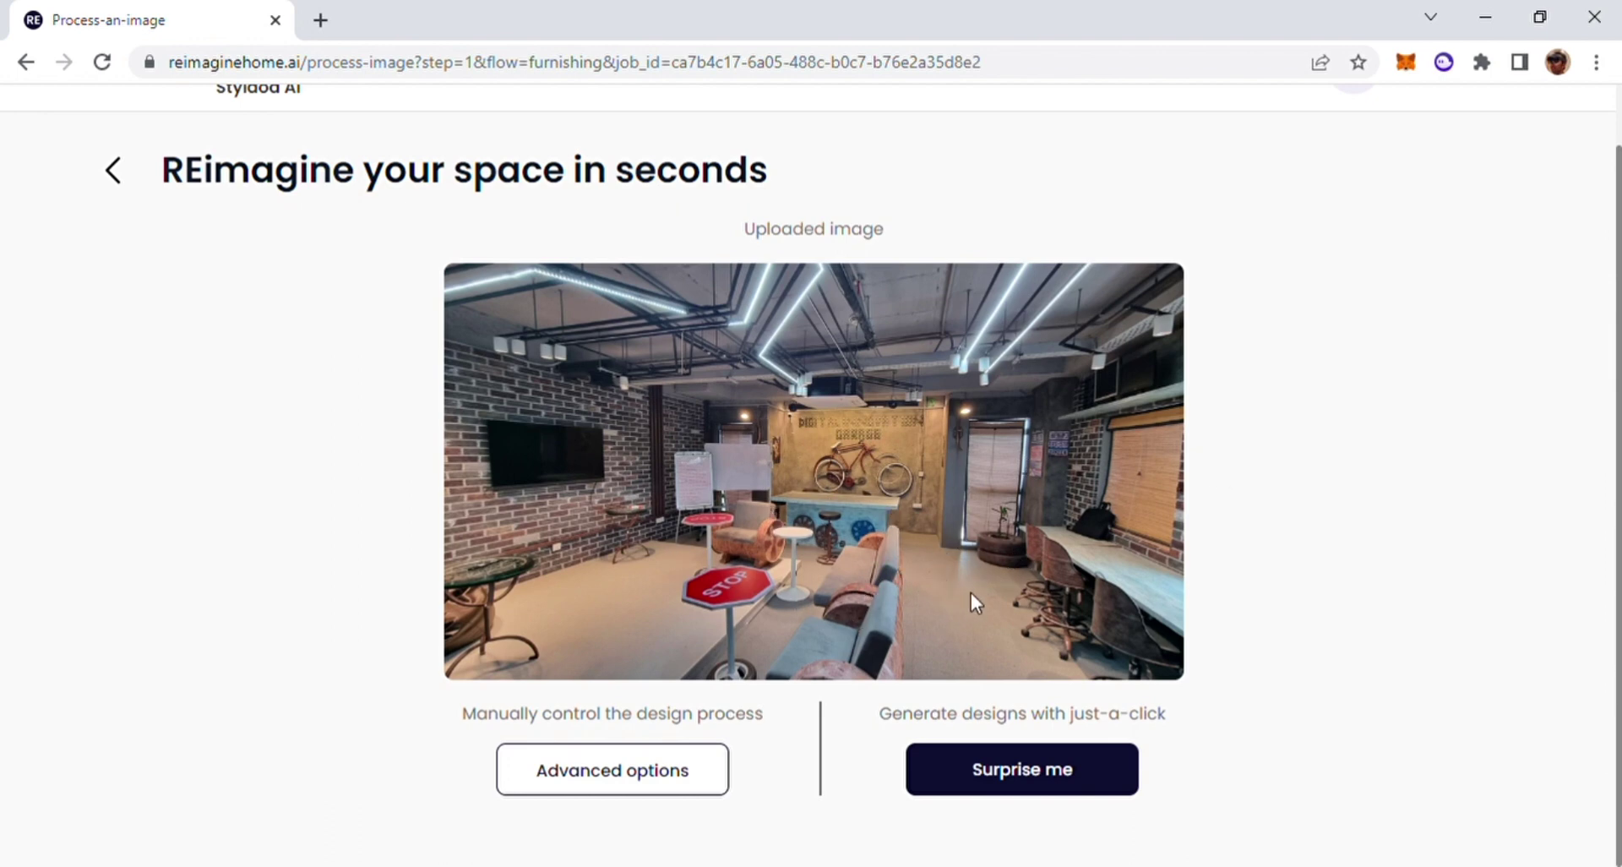
# Auto-generate contemporary bar redesigns and inspect the bottom-left one full size.
pyautogui.click(1010, 790)
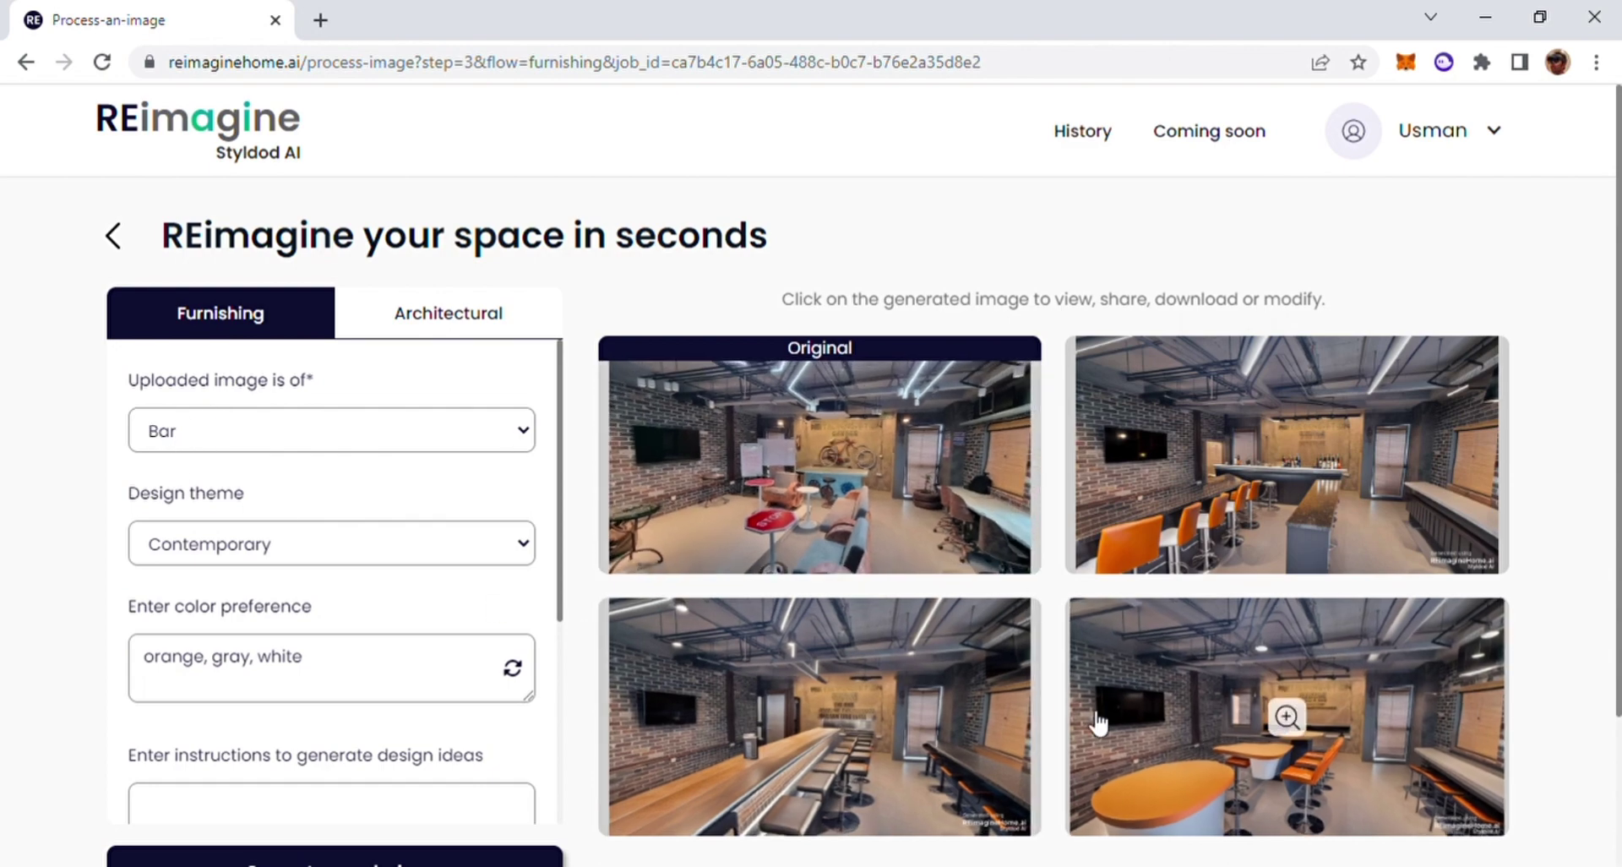
pyautogui.click(919, 738)
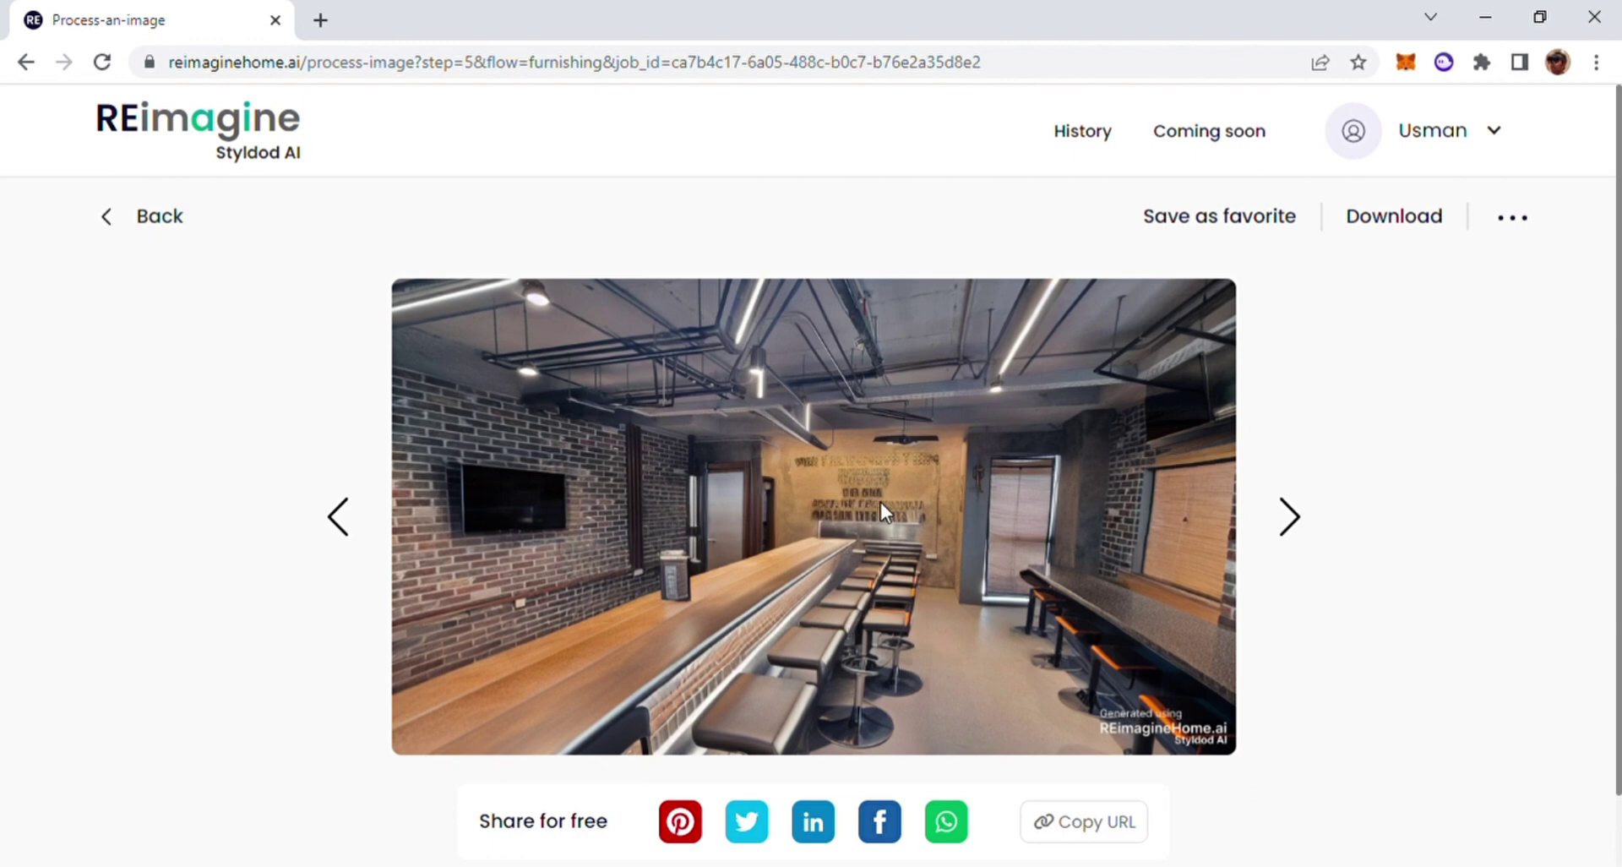
pyautogui.click(162, 220)
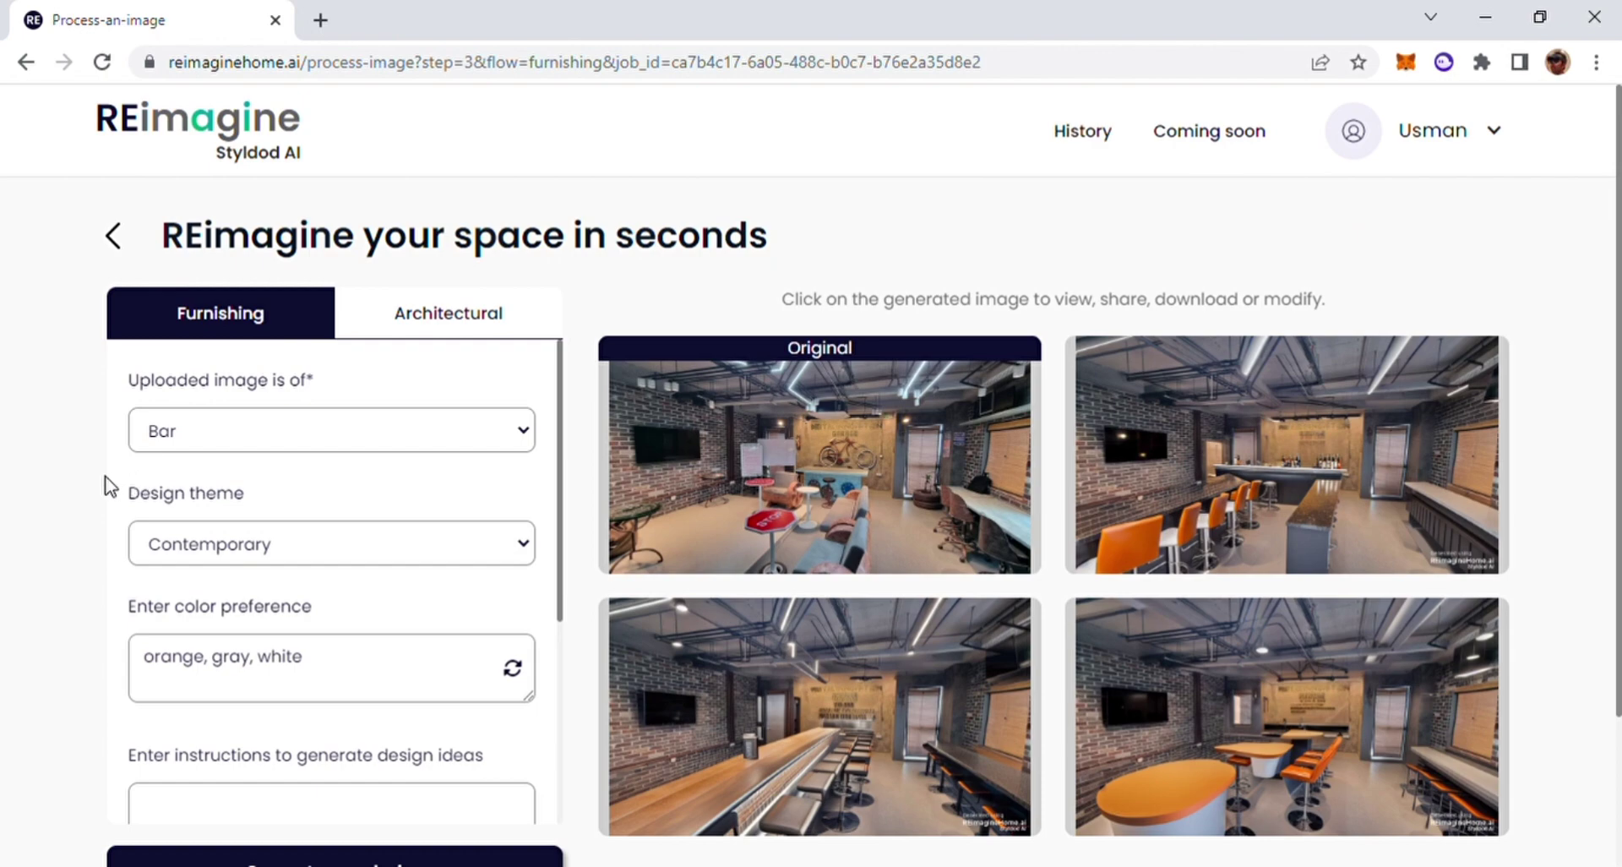
# Set the design theme to Bohemian.
pyautogui.scroll(-1, 109, 486)
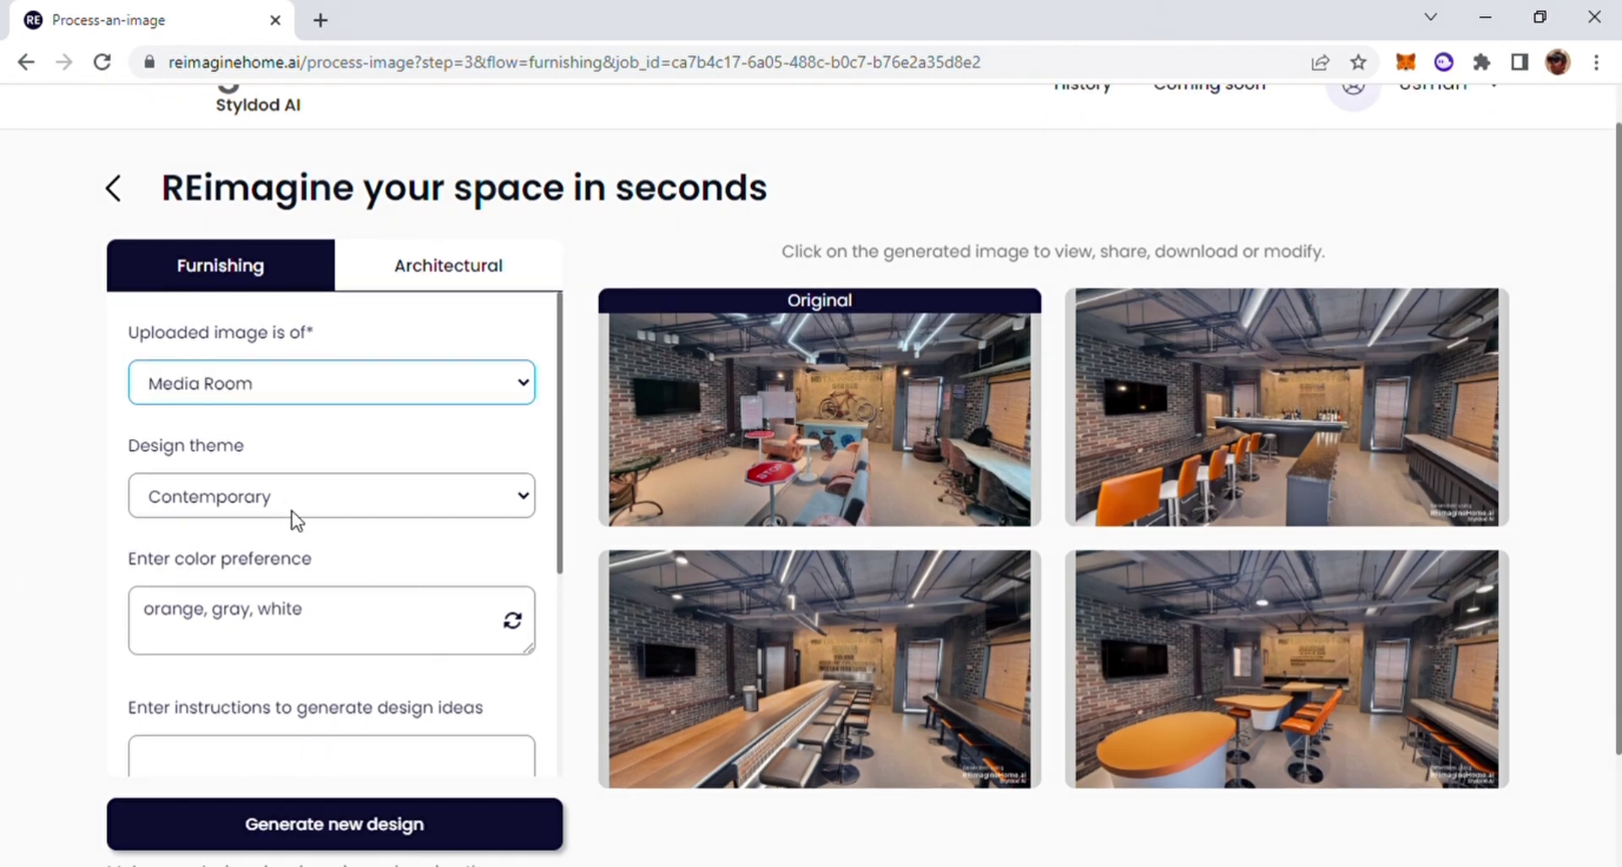
pyautogui.click(238, 512)
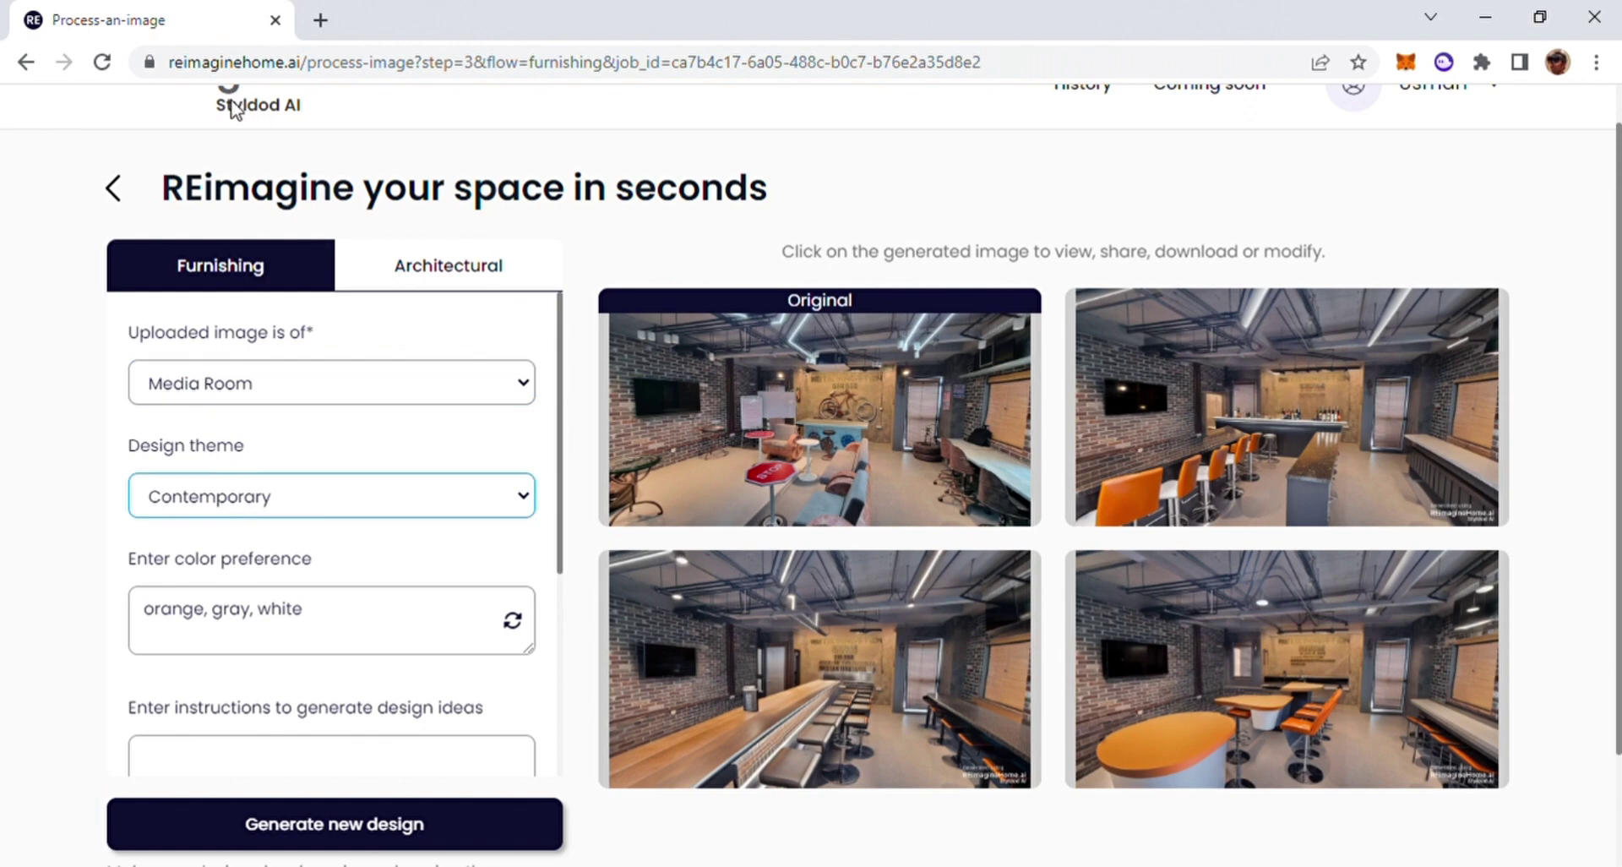
pyautogui.press('b')
pyautogui.click(83, 408)
# Replace the colour preference with 'polkadot pattern in blue and orange'.
pyautogui.scroll(-1, 83, 408)
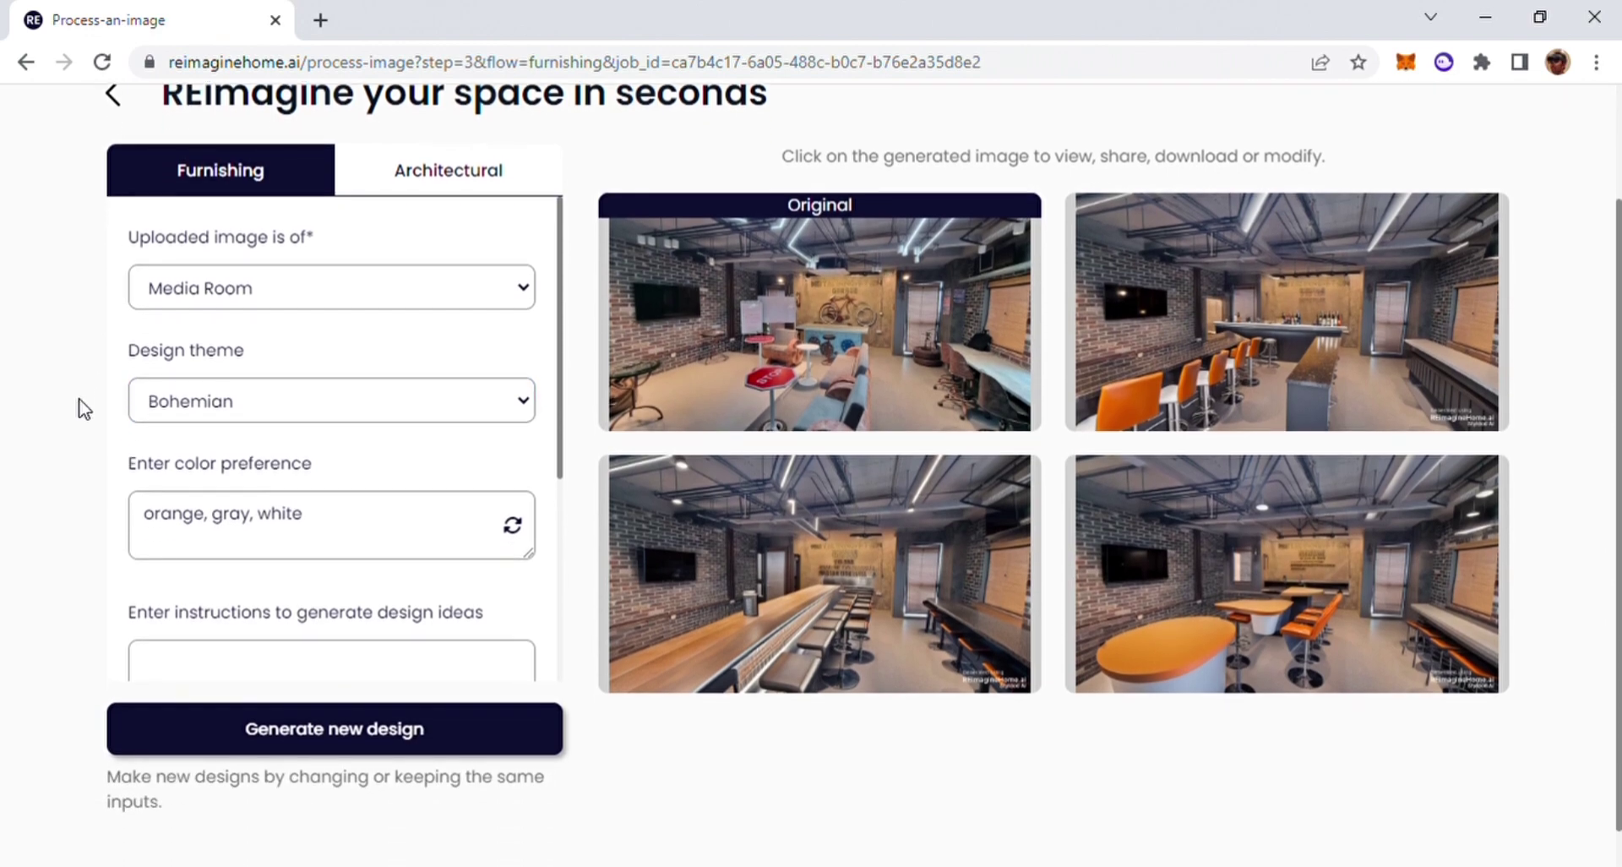
pyautogui.click(256, 513)
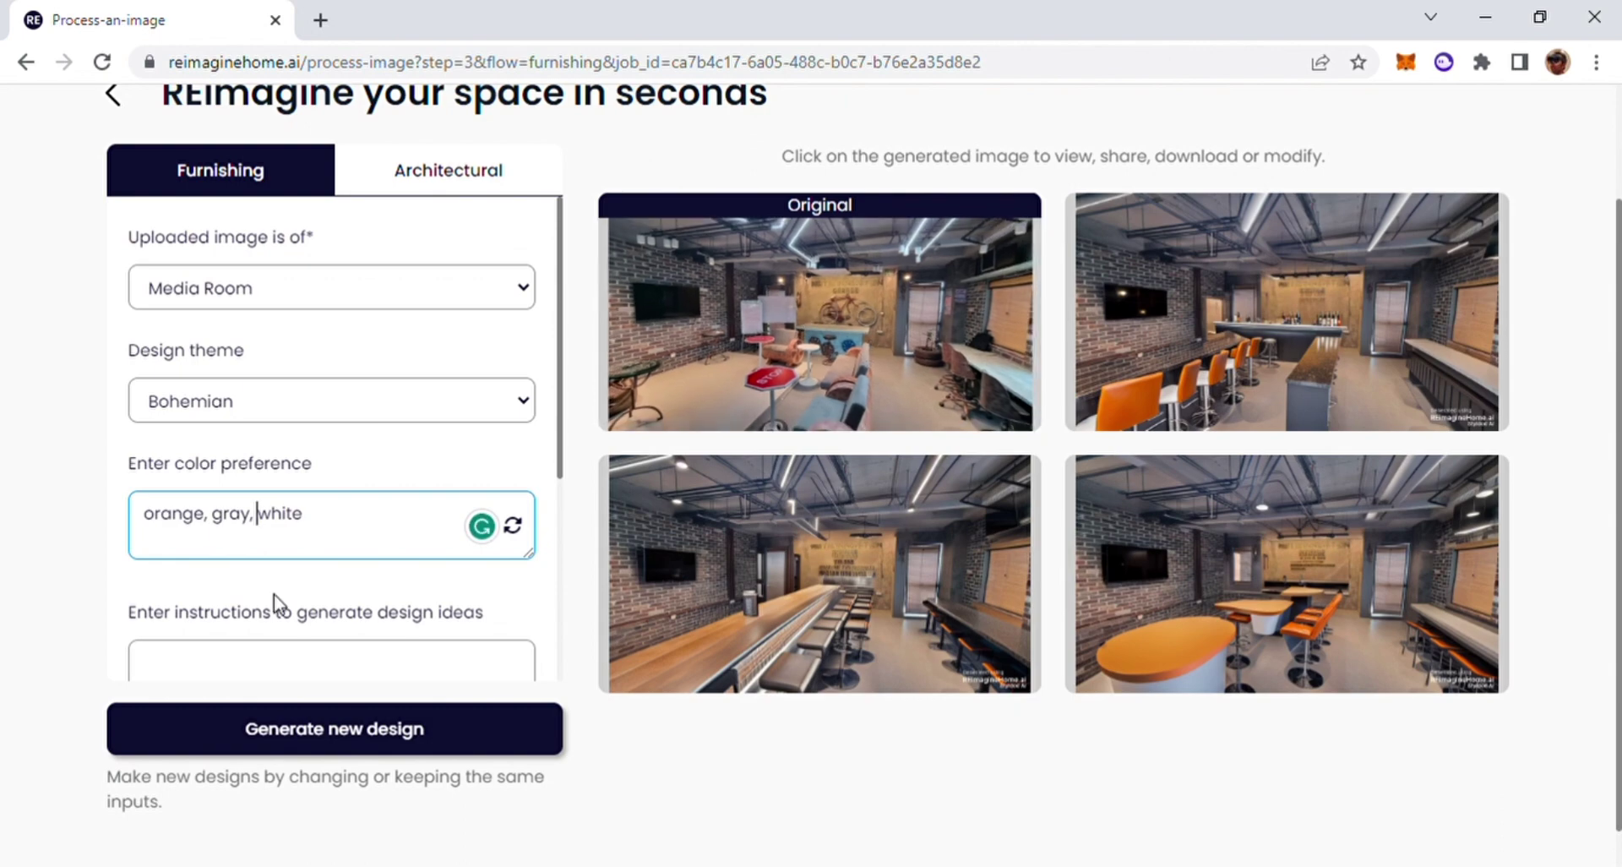
pyautogui.click(259, 540)
pyautogui.hotkey('ctrl', 'a')
pyautogui.write('bl')
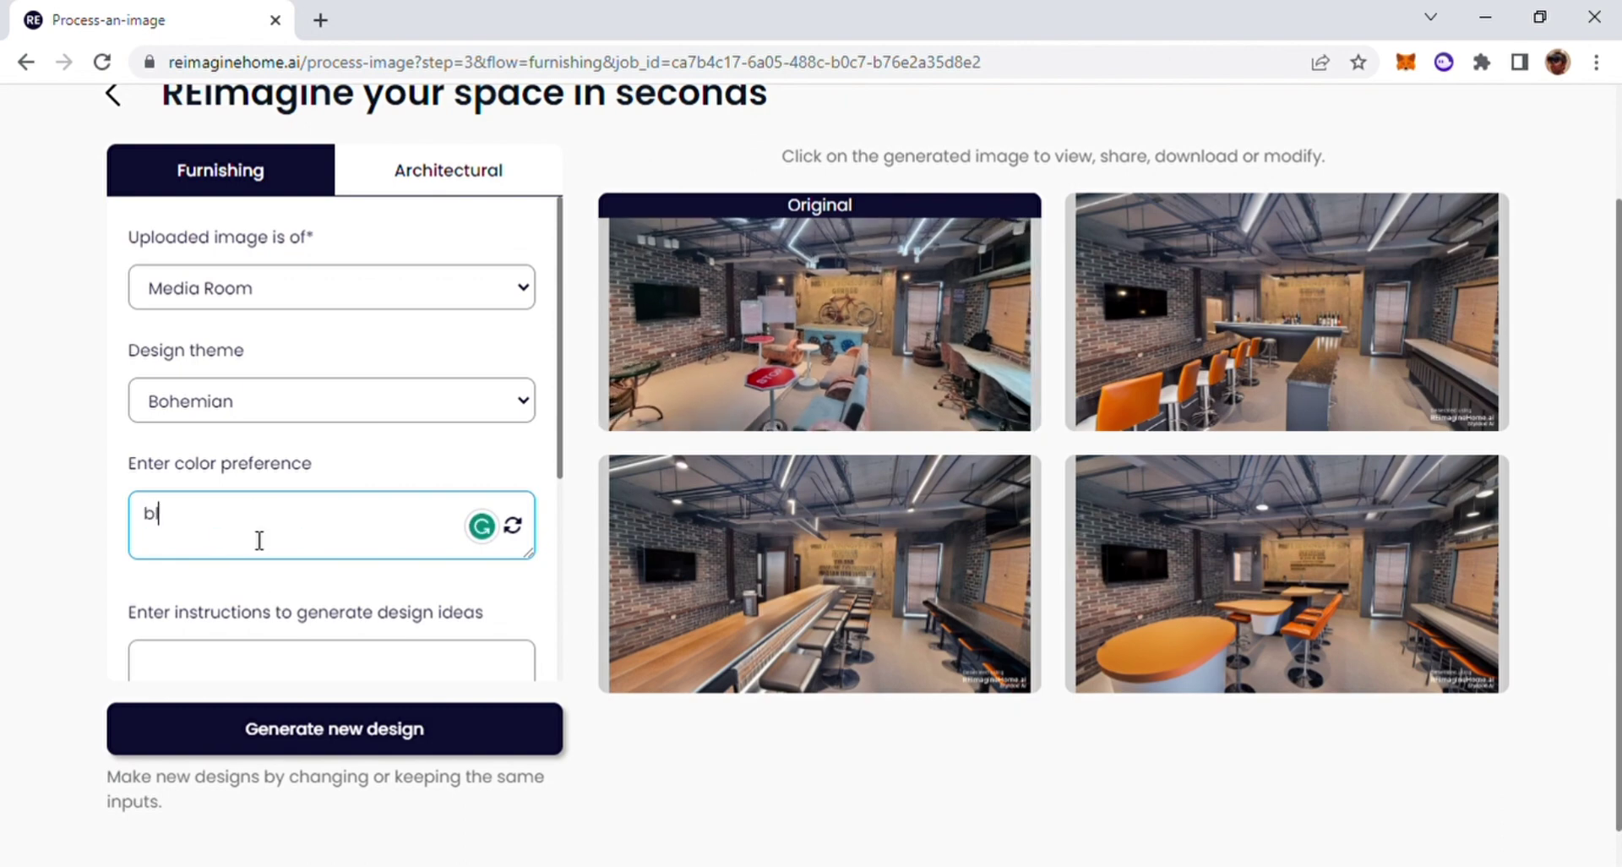
pyautogui.write('ue and oragne o')
pyautogui.press('BackSpace')
pyautogui.press('BackSpace')
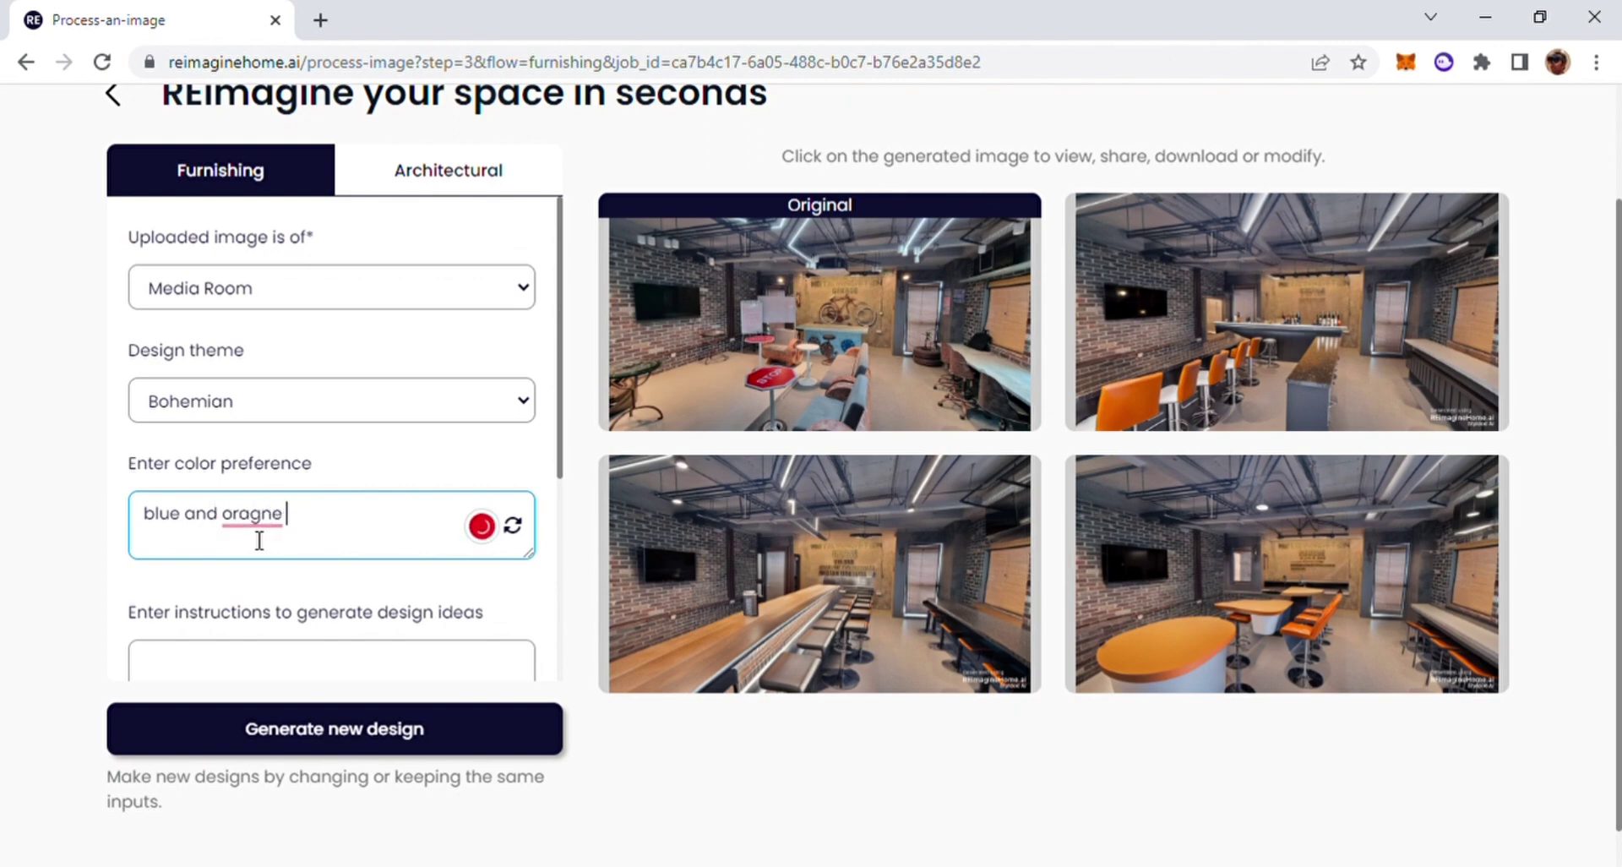
pyautogui.hotkey('ctrl', 'Left')
pyautogui.hotkey('ctrl', 'Left')
pyautogui.hotkey('ctrl', 'Left')
pyautogui.write('polka')
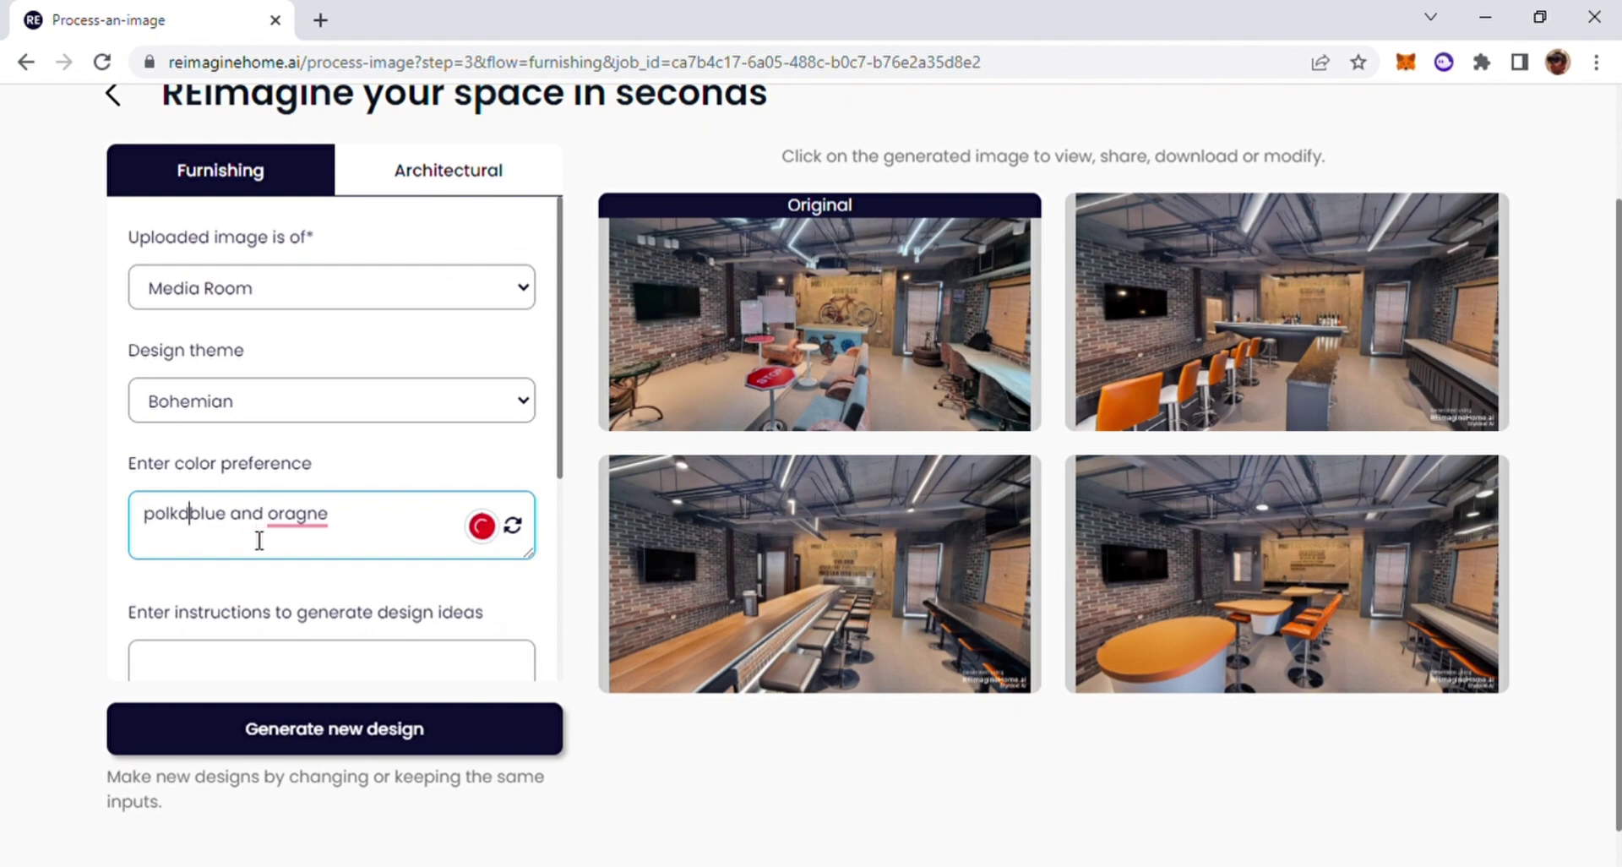
pyautogui.write('dot pattern ')
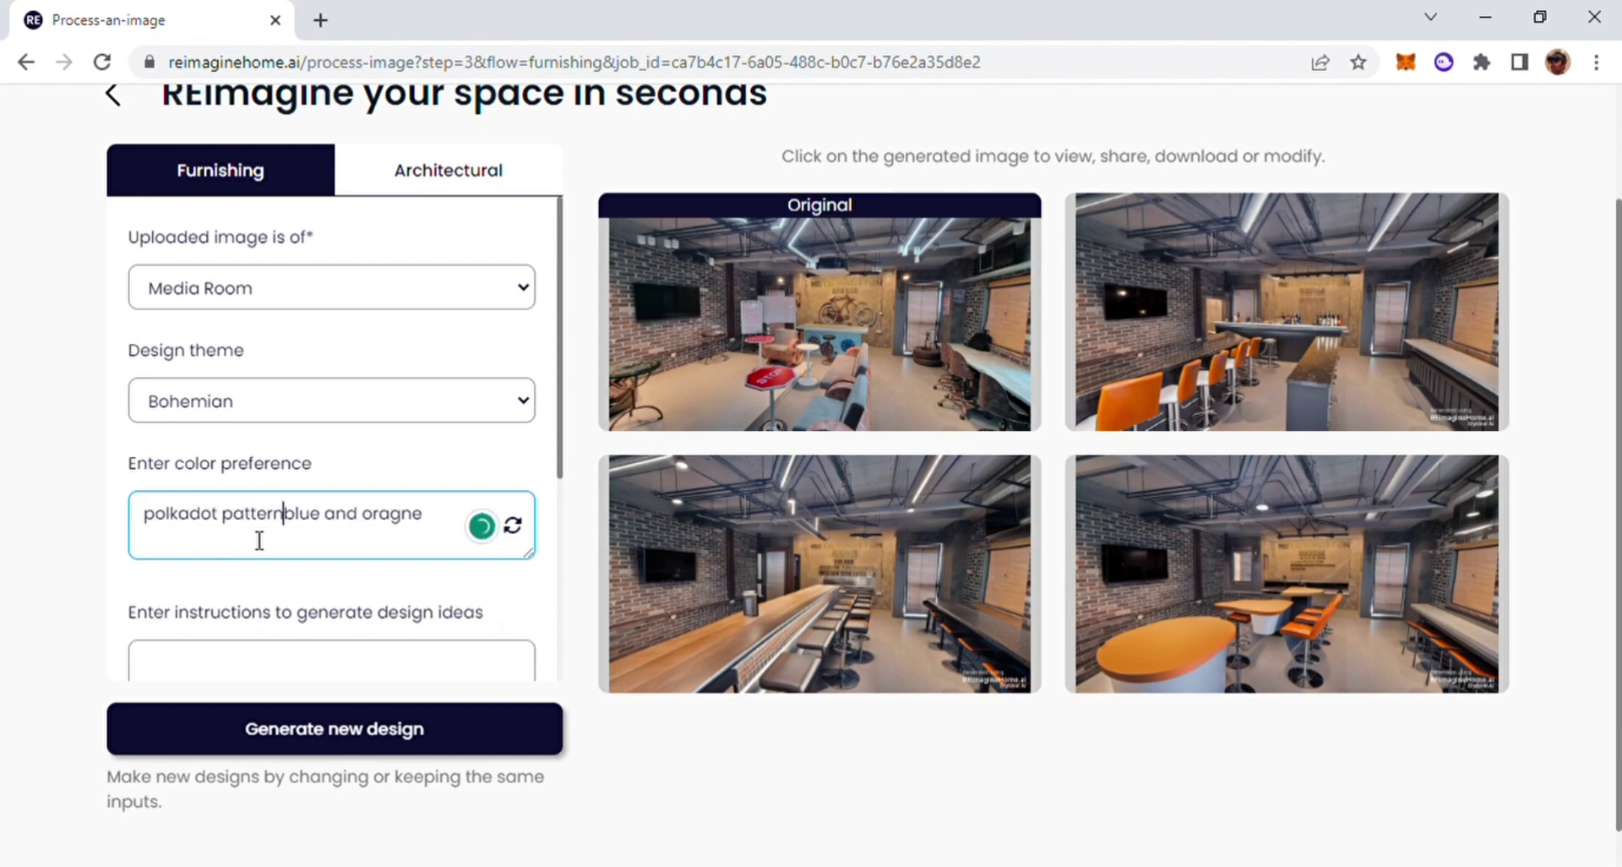
pyautogui.write('in')
pyautogui.doubleClick(436, 514)
pyautogui.write('orange')
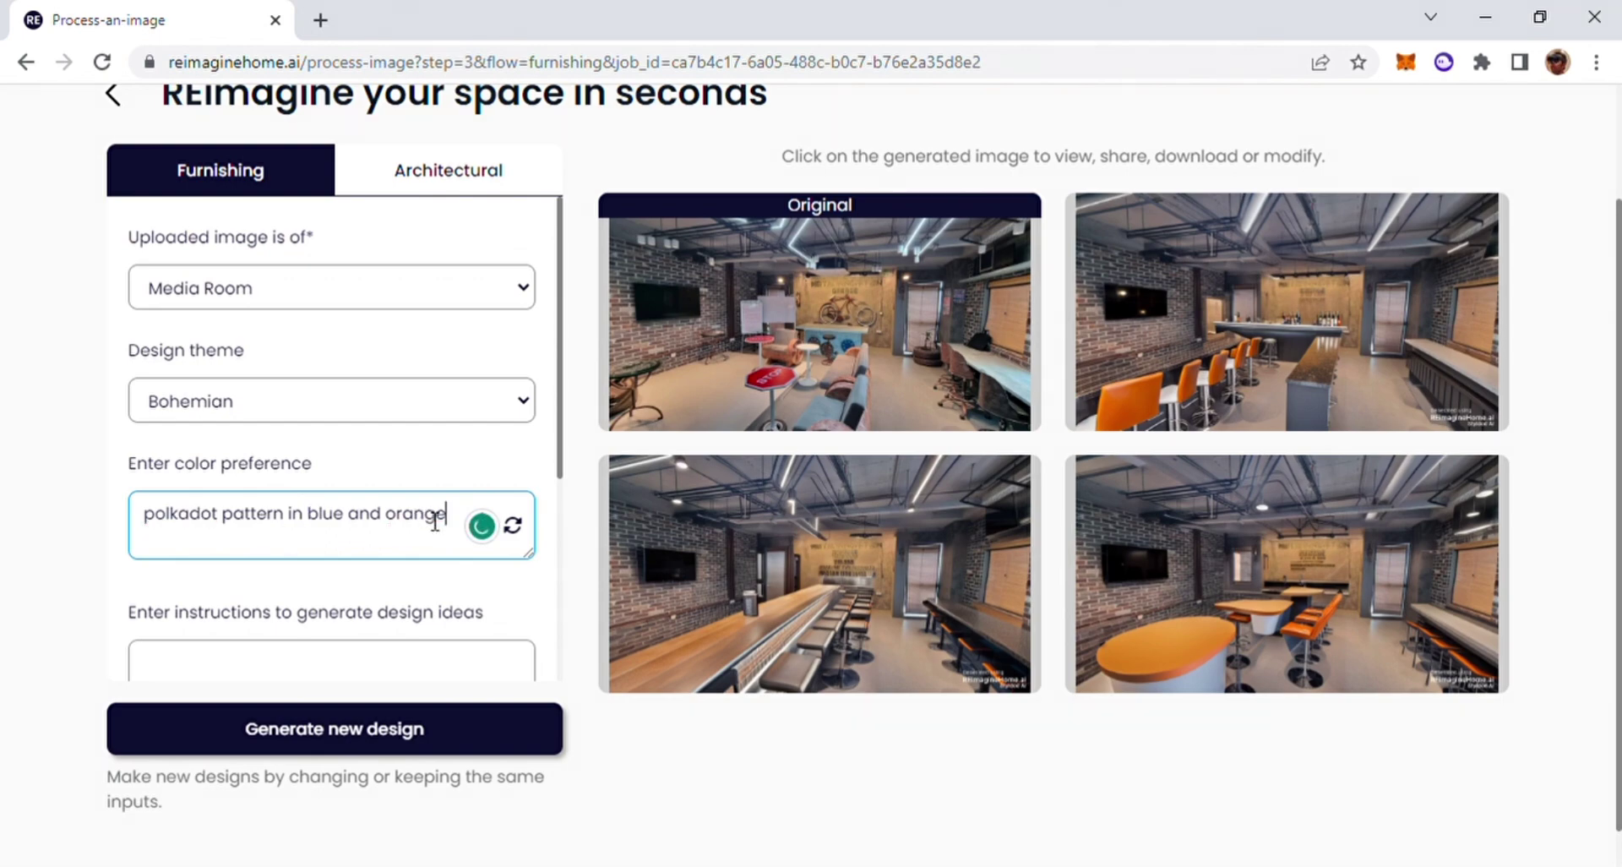
# Generate new Bohemian media room designs and view the bottom-right and top-right results full size.
pyautogui.click(293, 728)
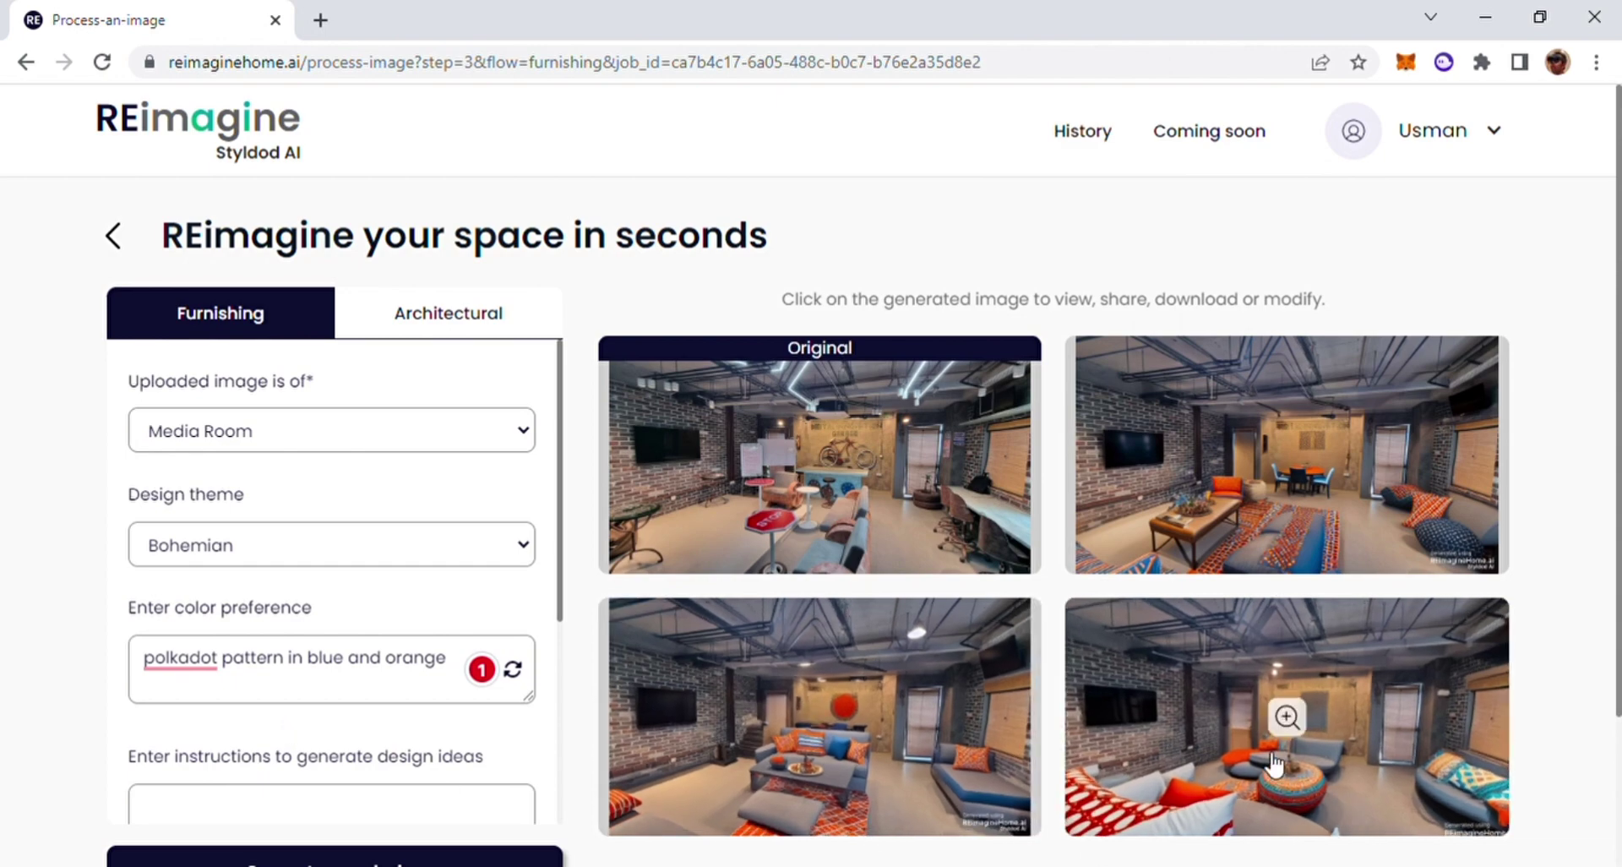
pyautogui.click(1269, 762)
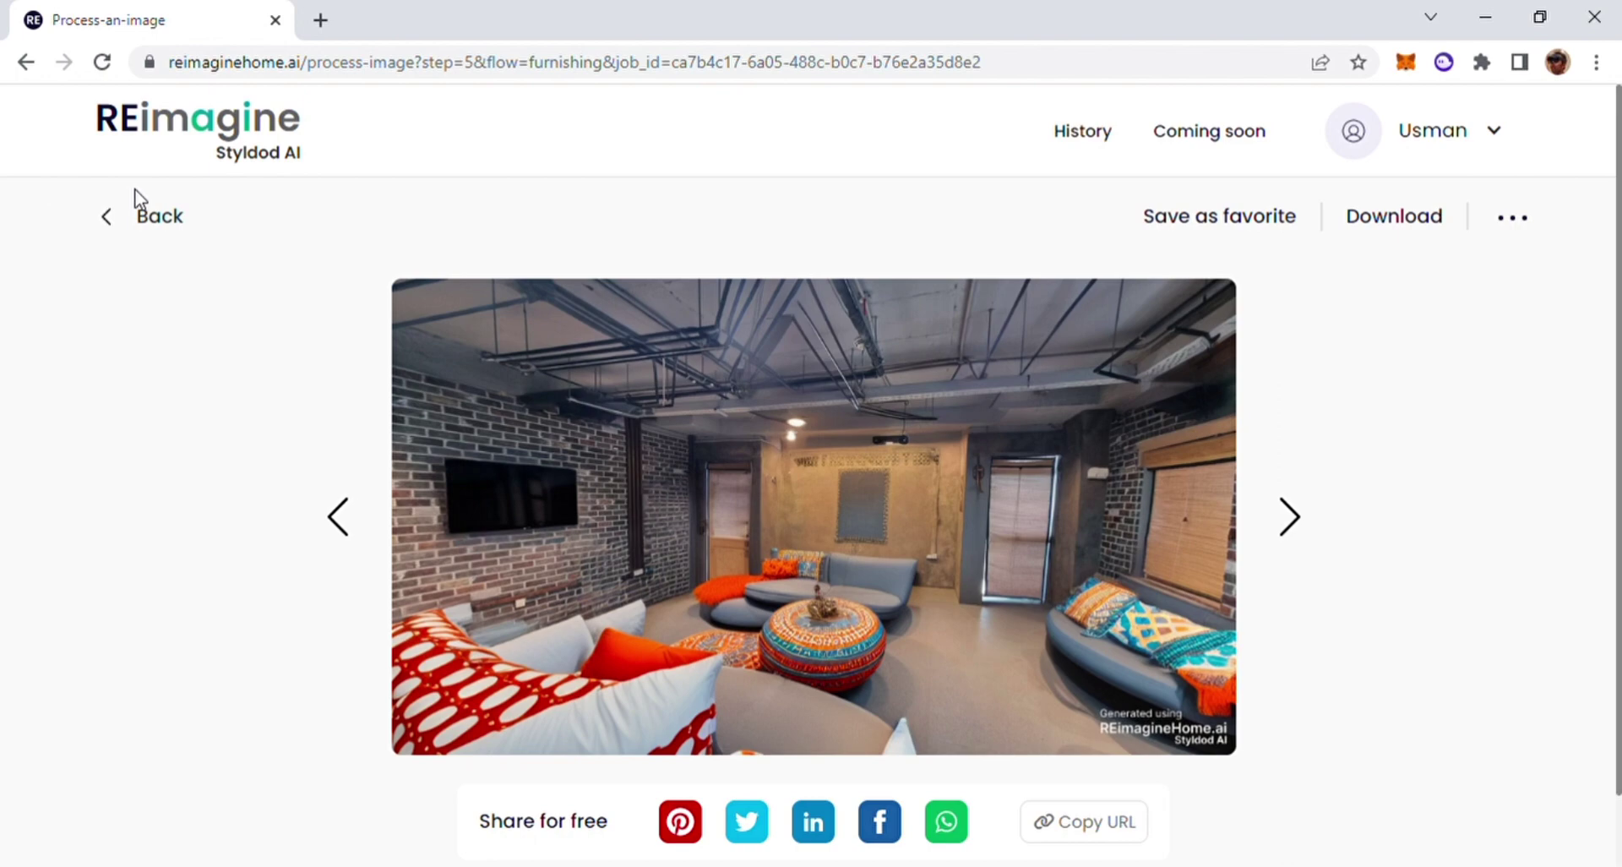
pyautogui.click(154, 220)
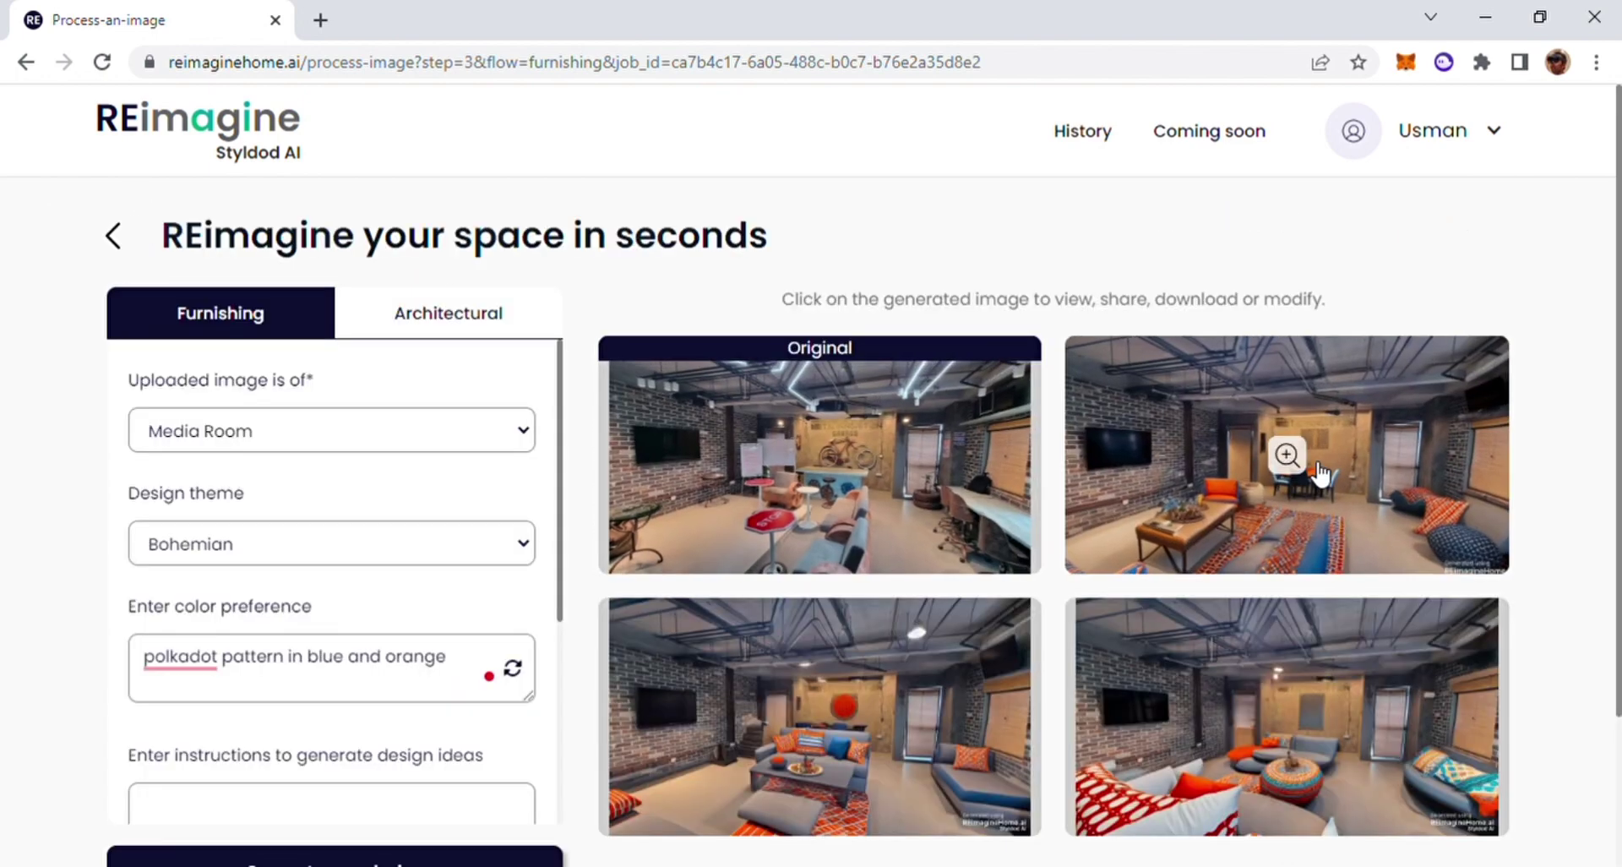
pyautogui.click(1318, 466)
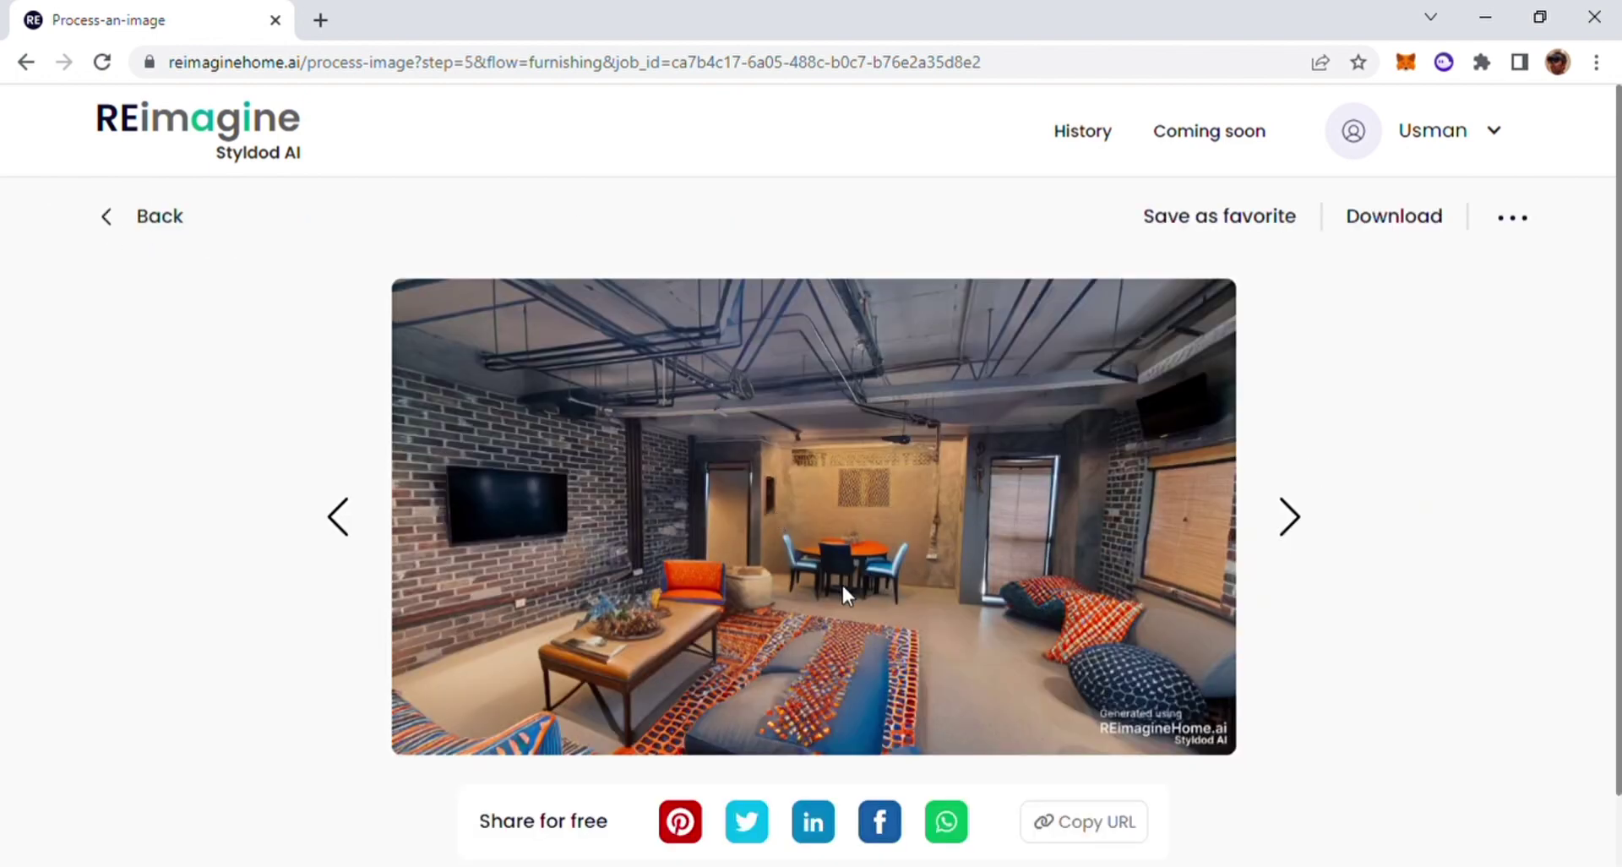